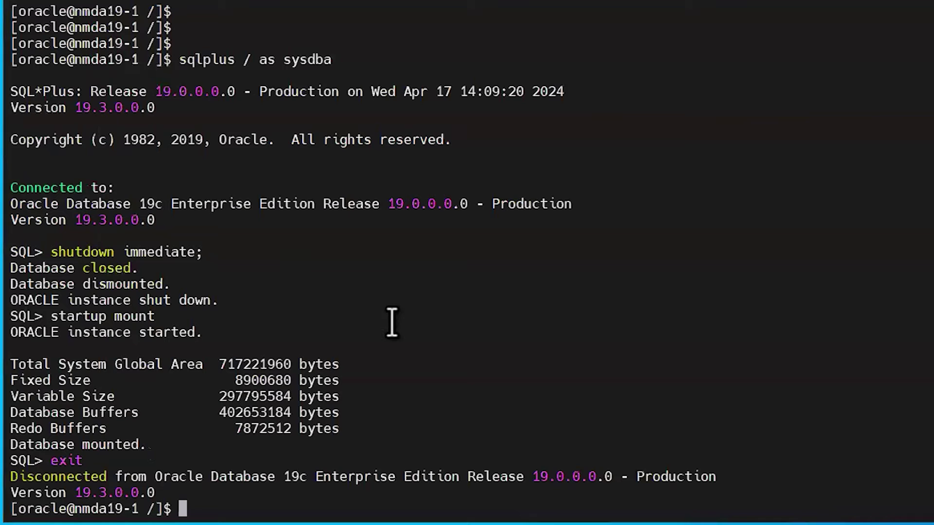
# Highlight the sqlplus login, startup mount and 'Database mounted.' lines in Terminal, then clear the highlight.
pyautogui.moveTo(179, 60); pyautogui.dragTo(334, 61)
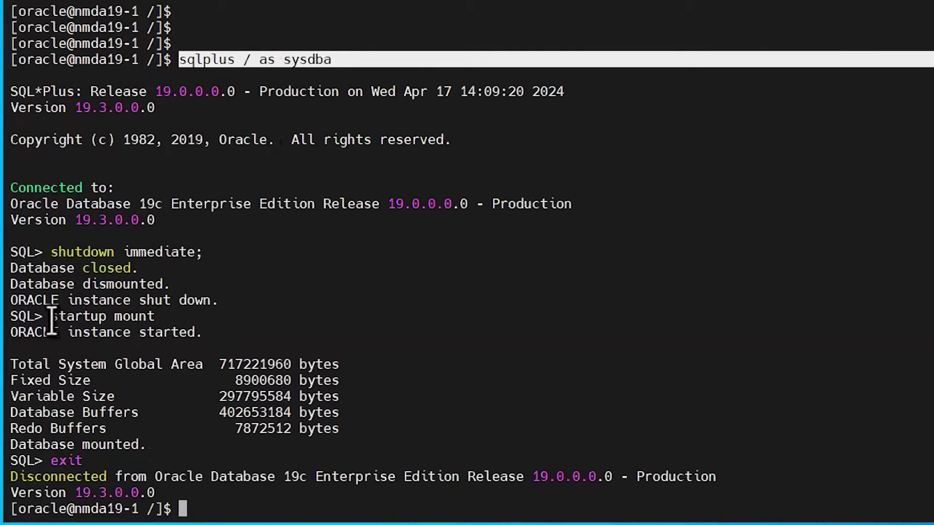
pyautogui.moveTo(50, 316); pyautogui.dragTo(156, 316)
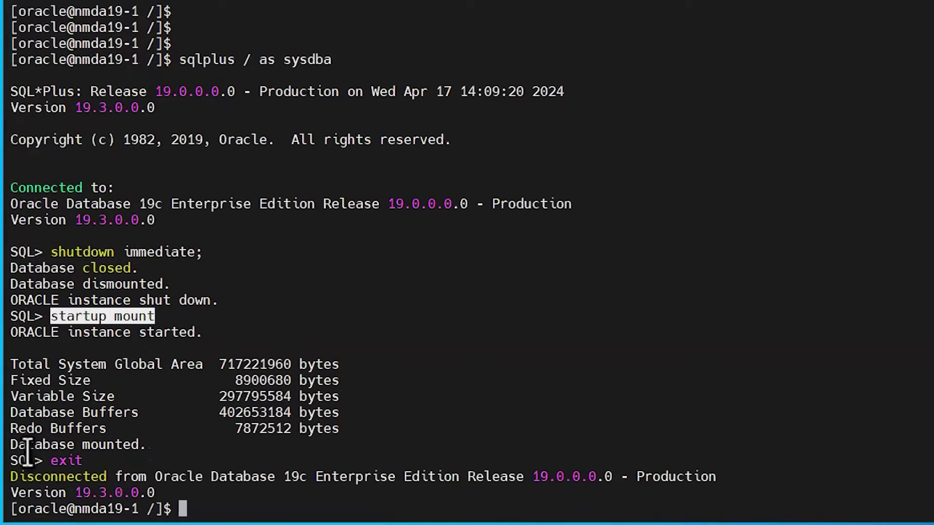
pyautogui.moveTo(19, 444); pyautogui.dragTo(147, 444)
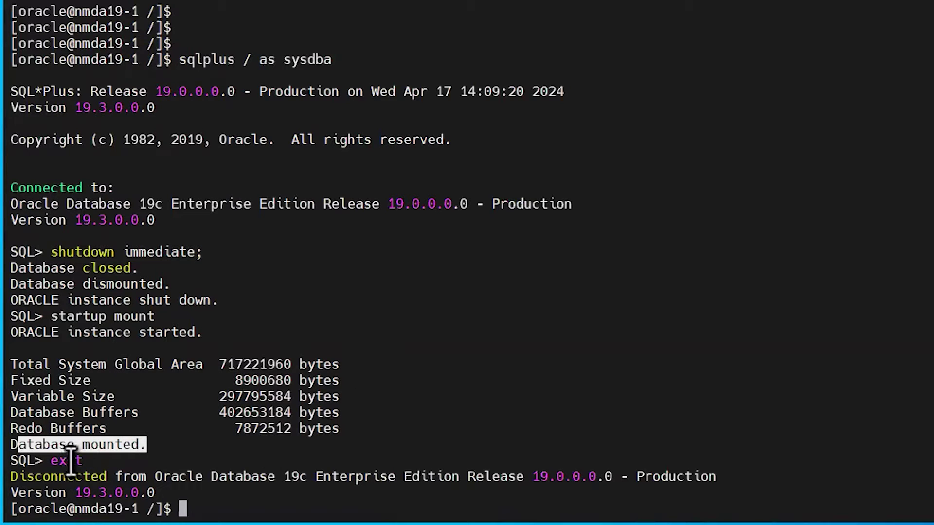
pyautogui.click(170, 451)
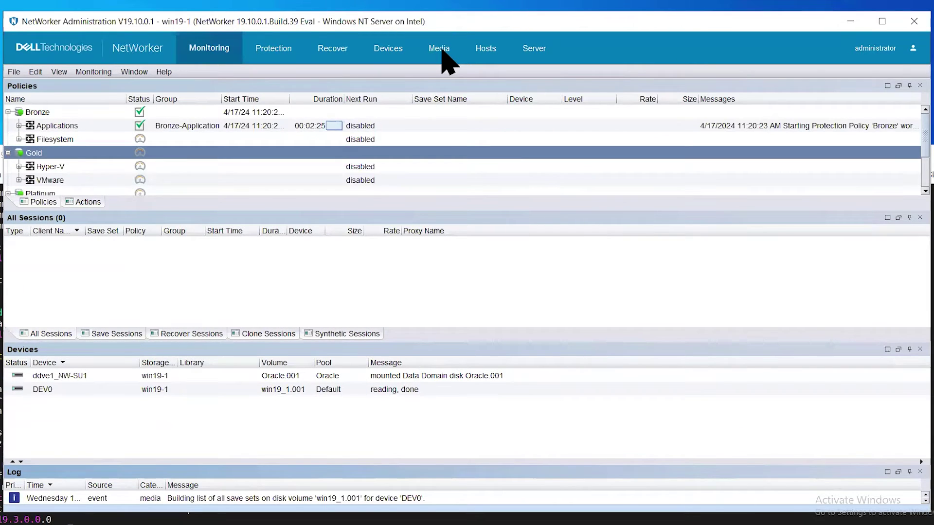
# Query save sets for client nmda19-1 and browse the listed RMAN DB19B save sets.
pyautogui.click(440, 50)
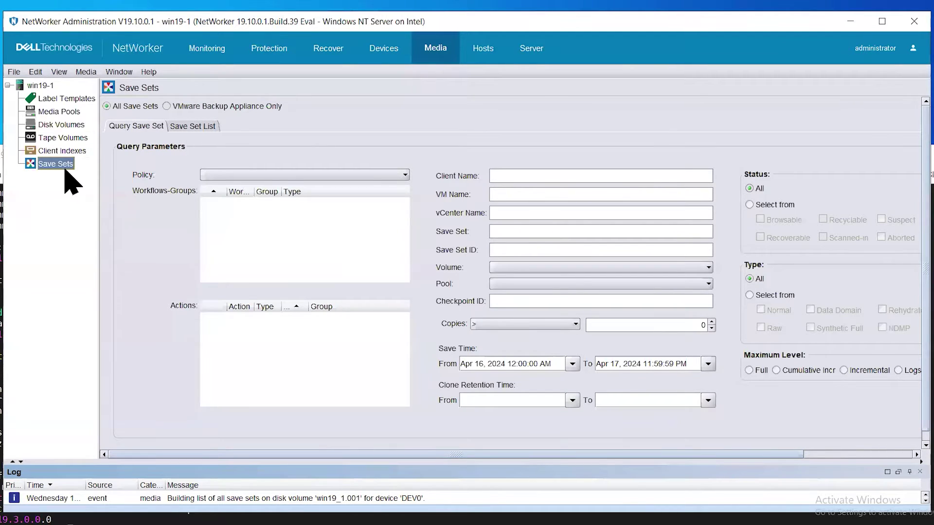
pyautogui.click(582, 177)
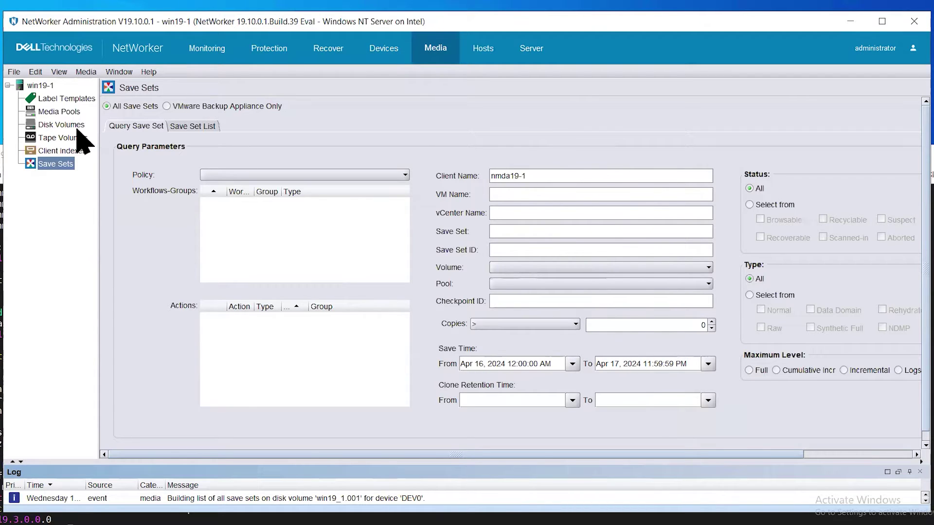
pyautogui.click(208, 128)
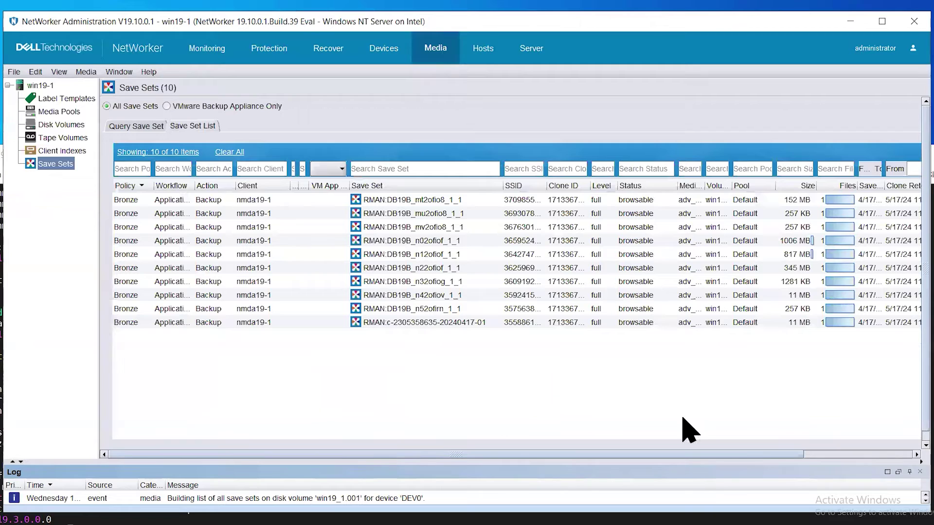
pyautogui.click(419, 204)
pyautogui.click(417, 240)
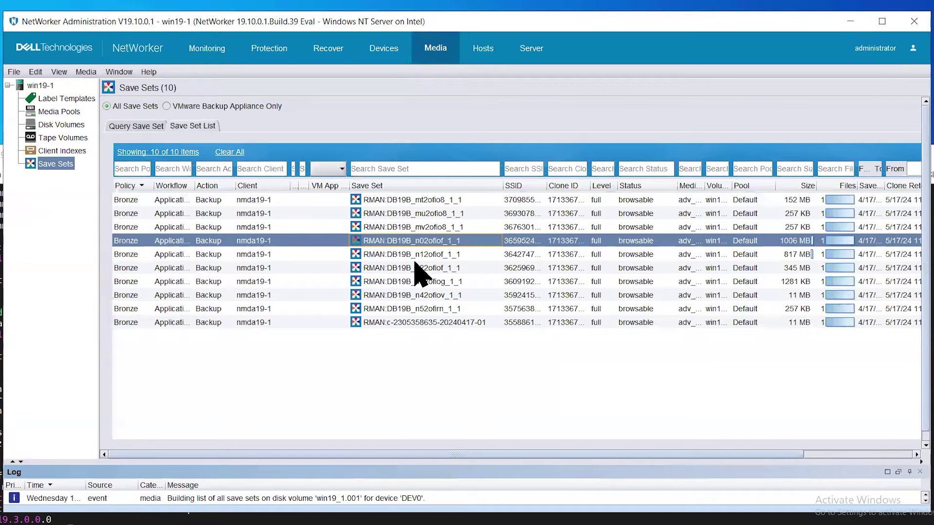
pyautogui.moveTo(647, 243)
pyautogui.mouseDown()
pyautogui.moveTo(647, 202)
pyautogui.moveTo(644, 255)
pyautogui.mouseUp()
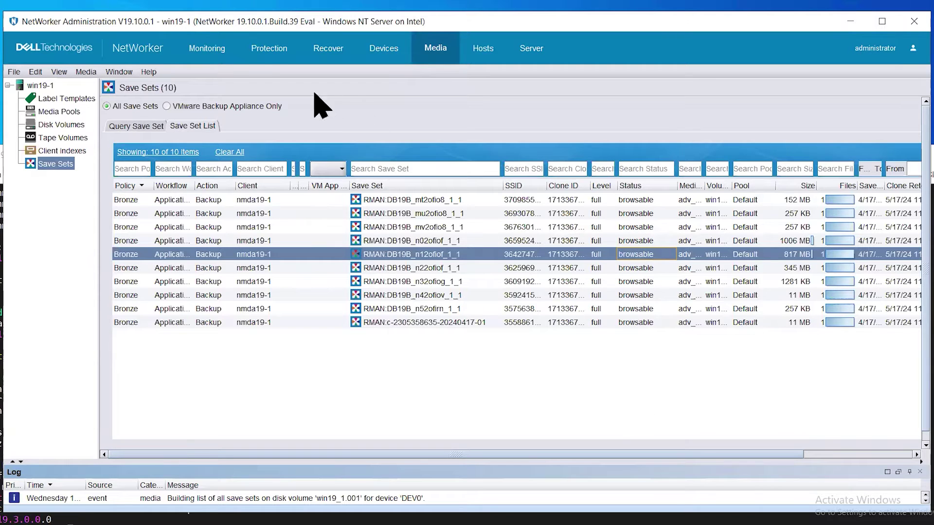
pyautogui.click(270, 56)
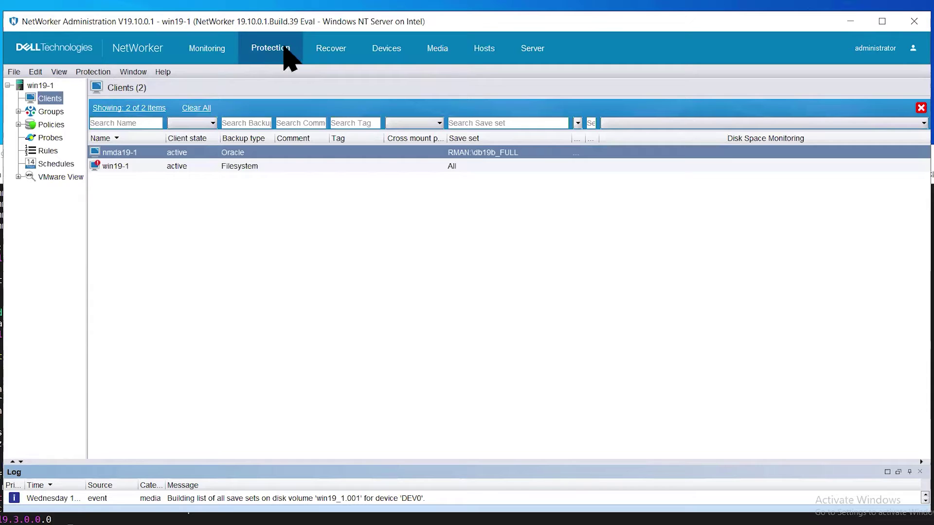
# Launch Recover for the nmda19-1 client from the Clients list.
pyautogui.click(52, 100)
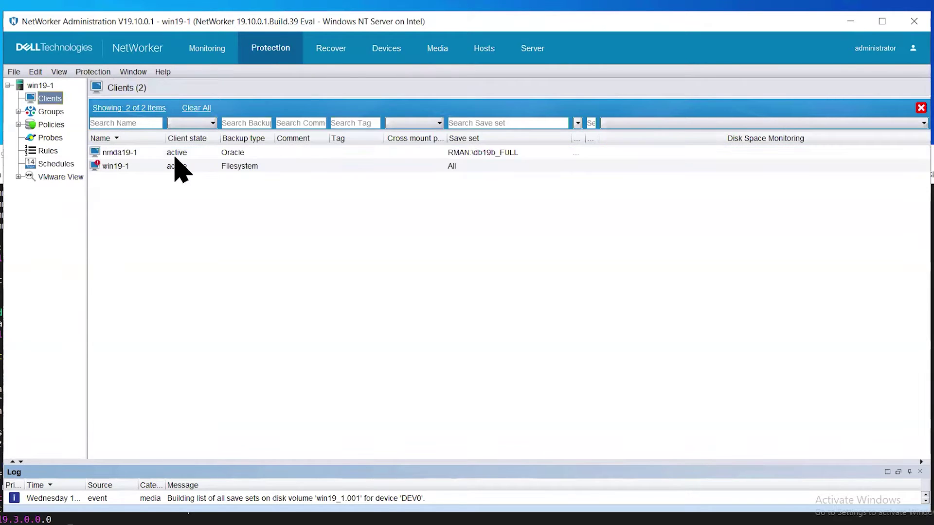
pyautogui.click(176, 153)
pyautogui.rightClick(177, 154)
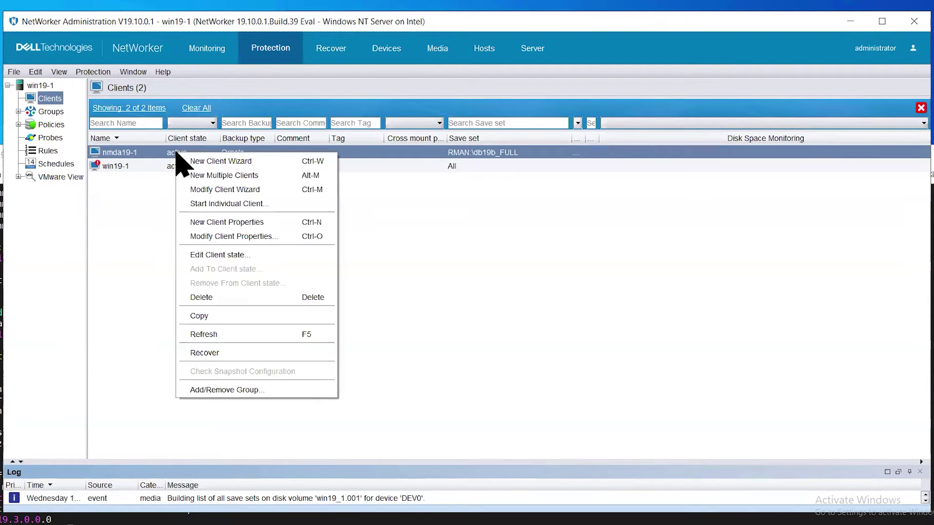
pyautogui.click(227, 354)
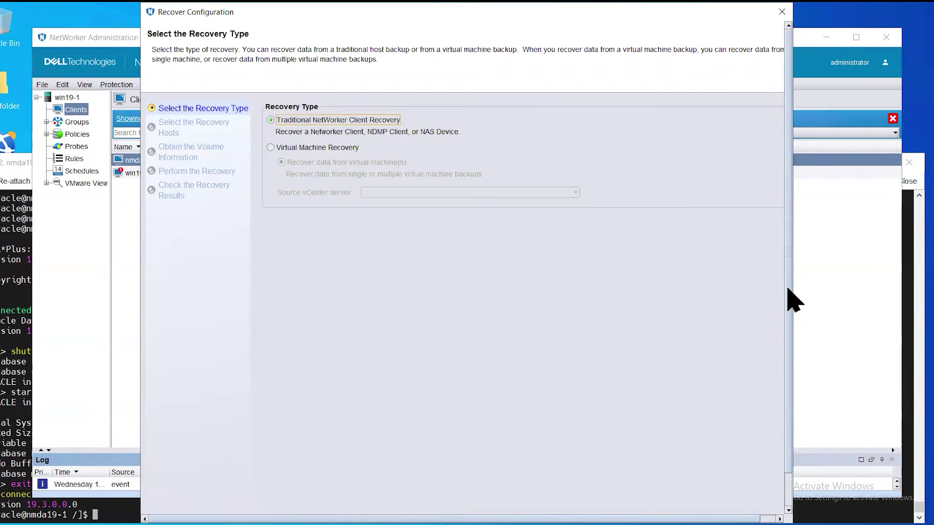
# Keep Traditional NetWorker Client Recovery and choose Oracle as the recovery type.
pyautogui.moveTo(787, 307); pyautogui.dragTo(784, 334)
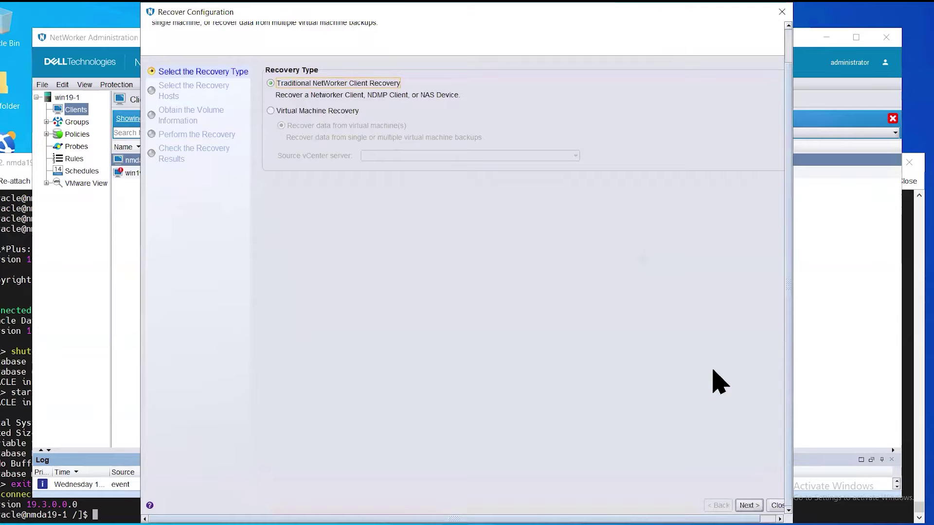
pyautogui.click(748, 506)
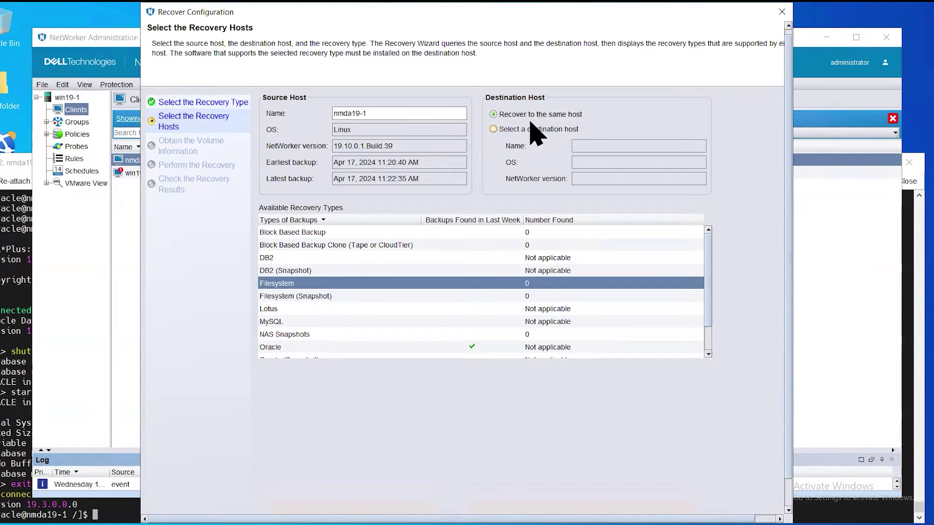
pyautogui.scroll(-1, 709, 280)
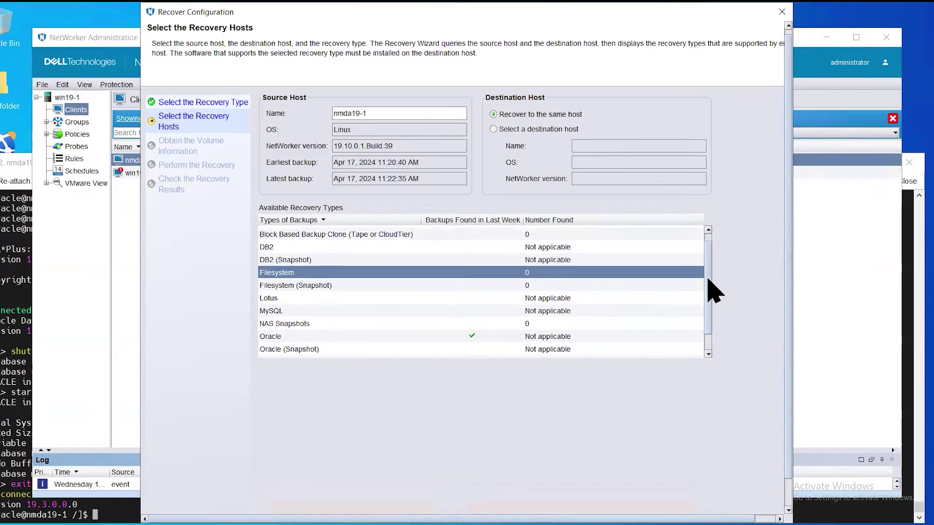
pyautogui.scroll(-2, 708, 279)
pyautogui.click(379, 316)
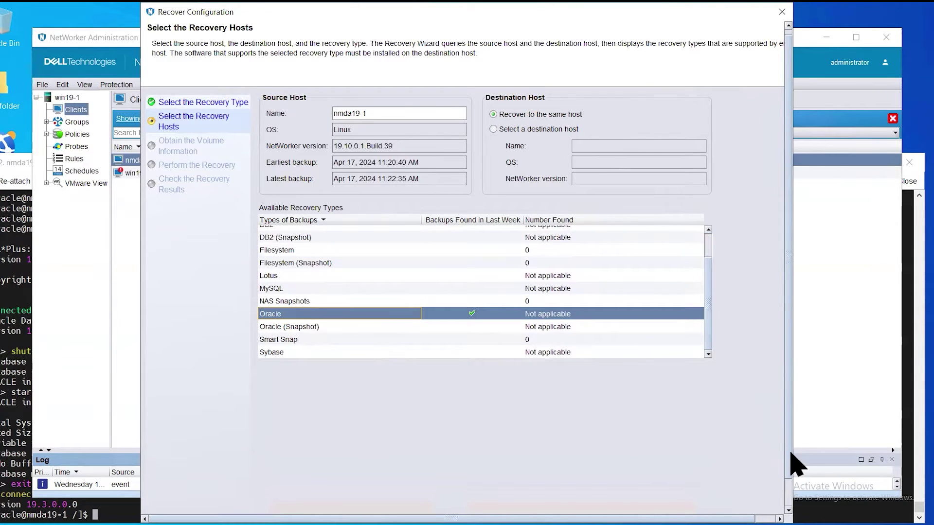
pyautogui.scroll(-2, 788, 481)
pyautogui.click(755, 509)
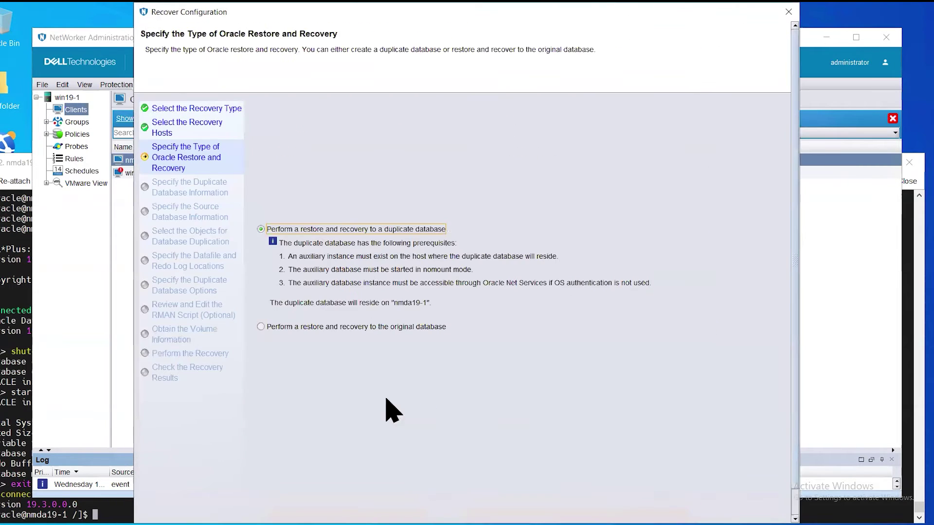
# Restore to the original database using Oracle home dbhome_1, OS user 'oracle' and SID db19b.
pyautogui.click(739, 514)
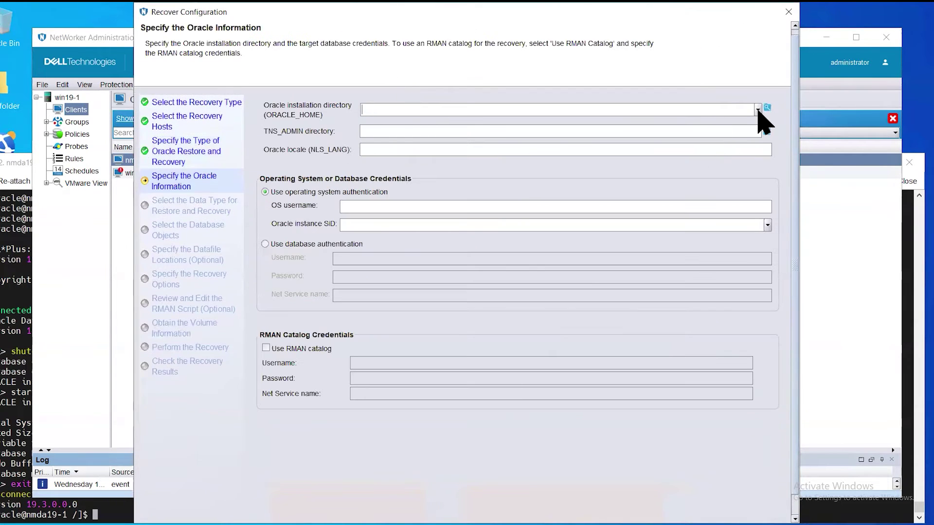
pyautogui.click(757, 110)
pyautogui.click(571, 129)
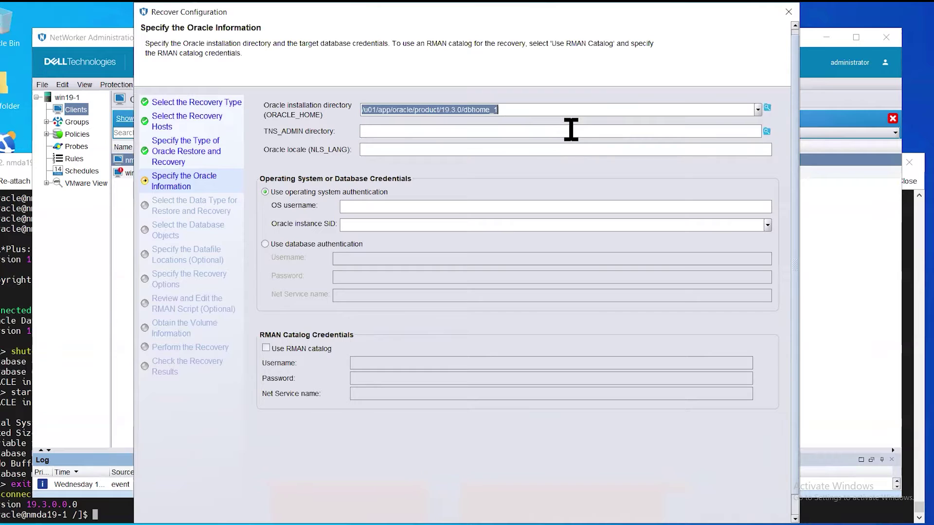
pyautogui.click(392, 206)
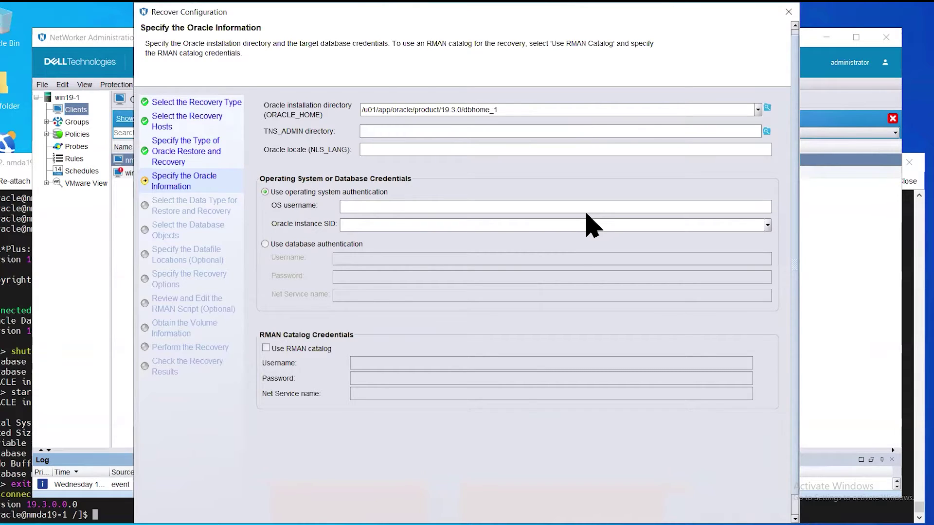
pyautogui.write('oracle')
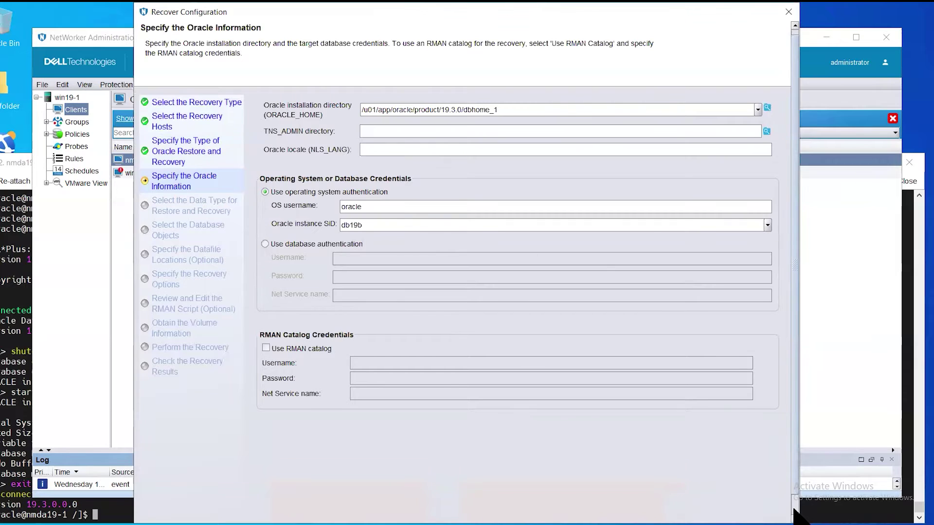
pyautogui.click(794, 518)
pyautogui.click(738, 514)
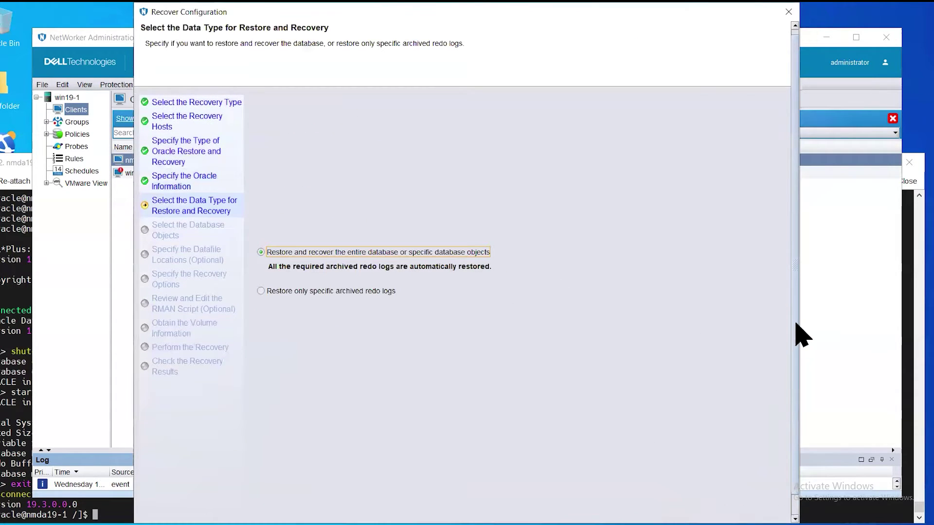
# Keep all db19b tablespaces selected and answer No to shutting down to mount mode.
pyautogui.moveTo(796, 340); pyautogui.dragTo(796, 365)
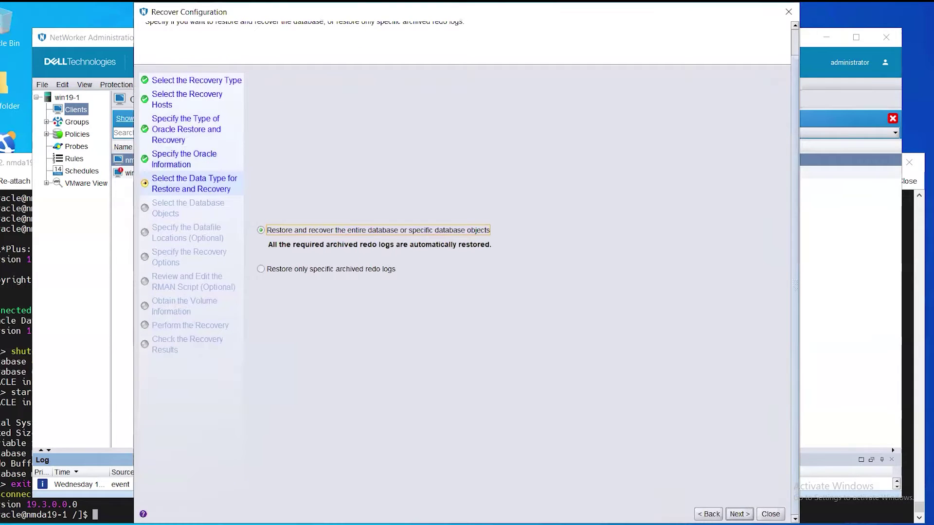
pyautogui.click(740, 514)
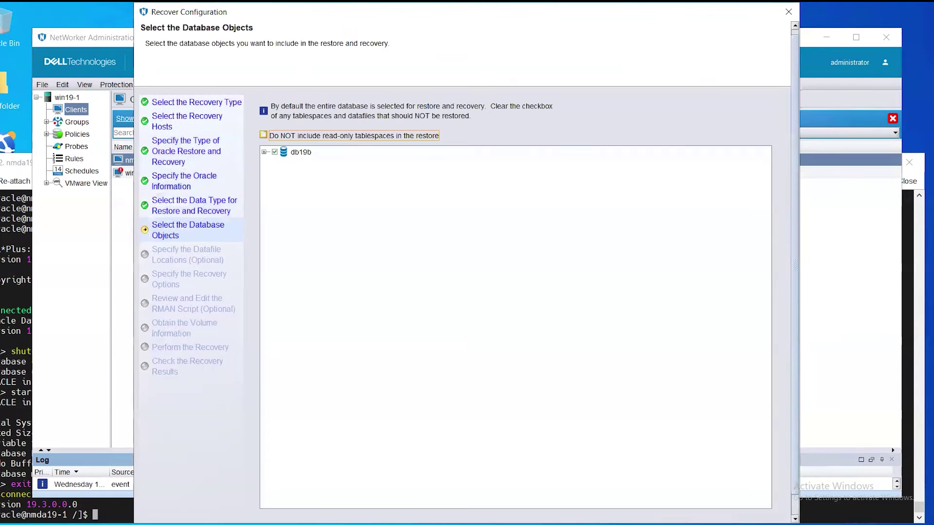
pyautogui.click(263, 152)
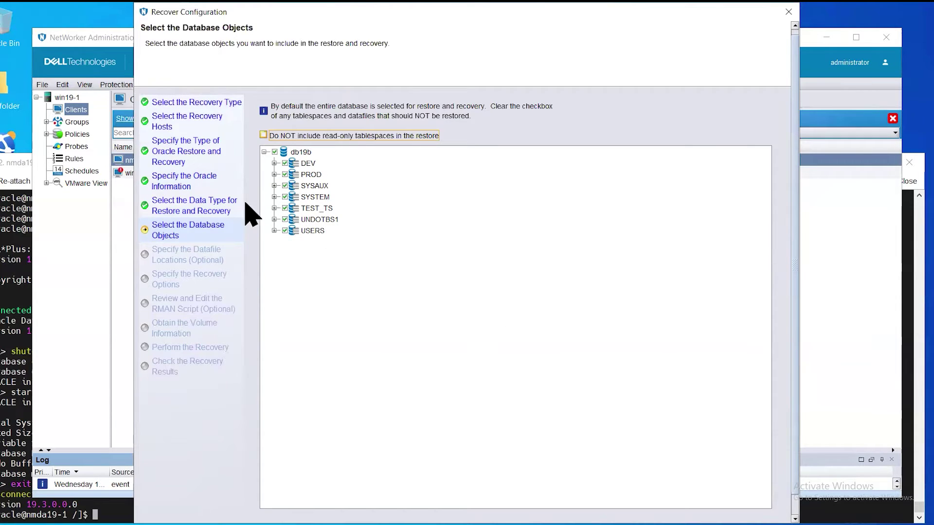
pyautogui.click(274, 197)
pyautogui.scroll(-2, 796, 481)
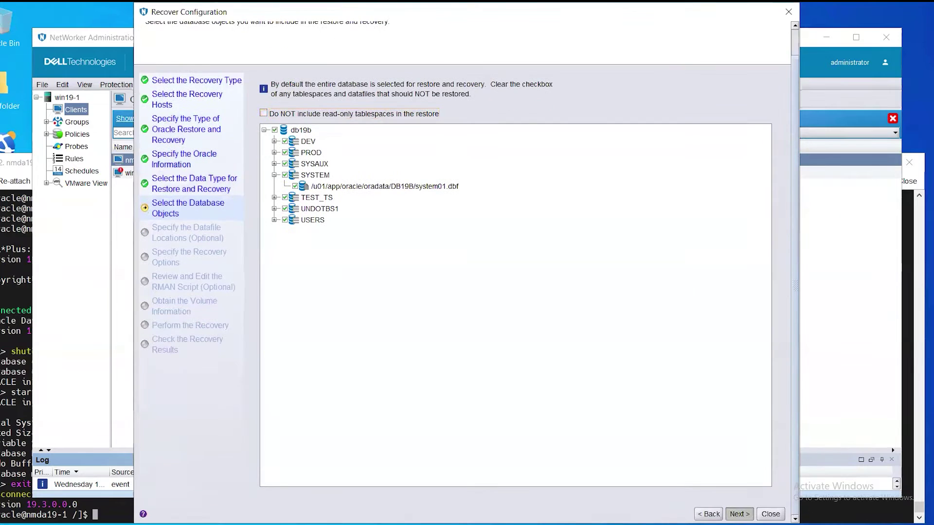
pyautogui.click(739, 514)
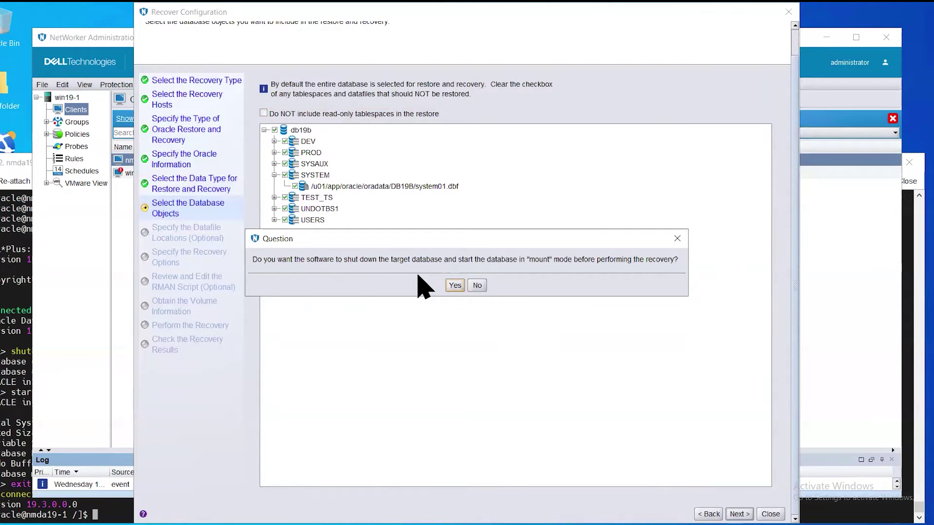
pyautogui.click(477, 286)
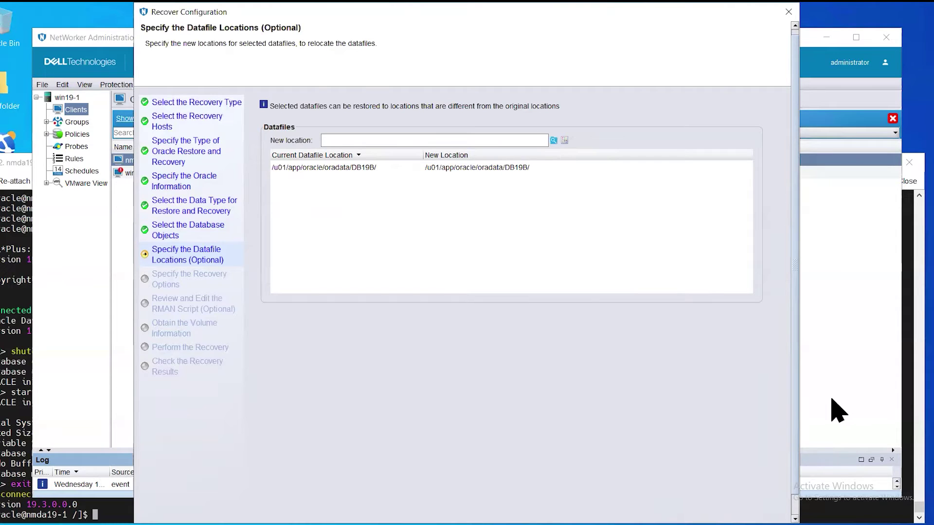
# Keep the datafiles at /u01/app/oracle/oradata/DB19B/ and continue to recovery options.
pyautogui.scroll(-1, 798, 424)
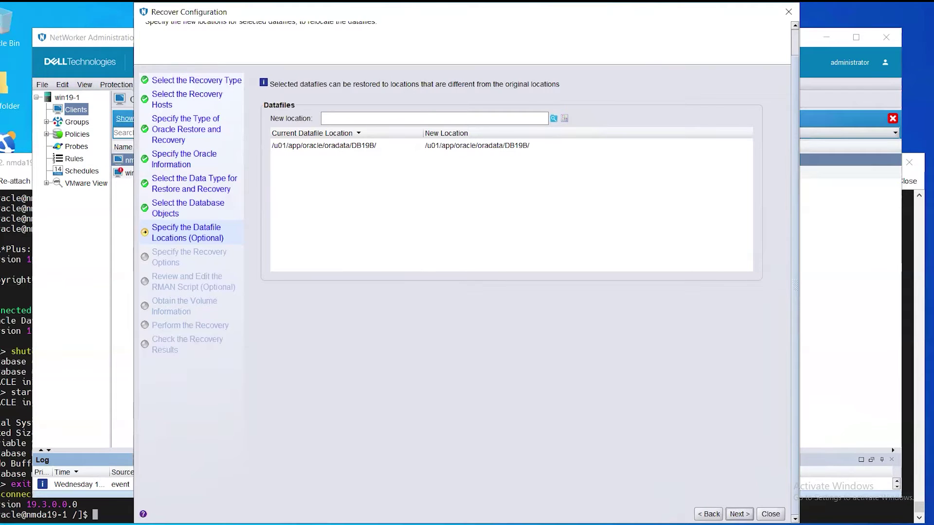
pyautogui.press('Return')
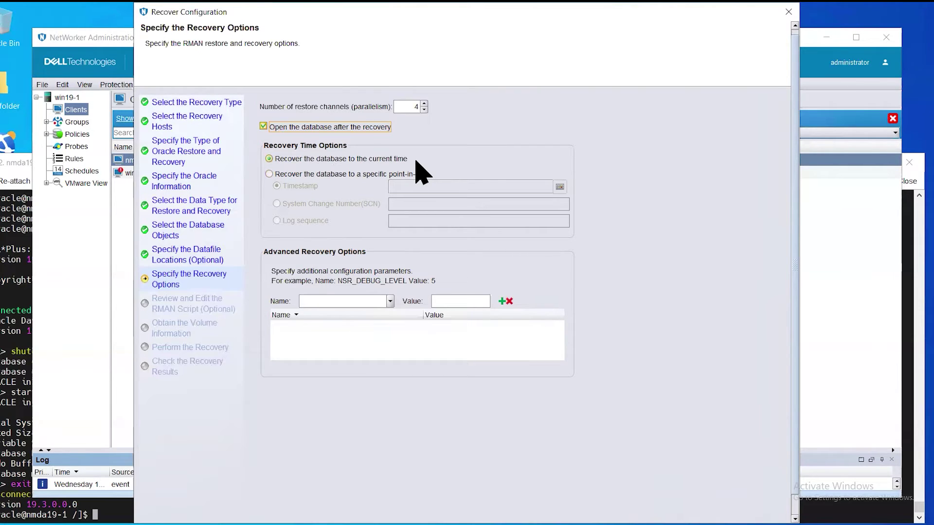
# Add the advanced recovery option NSR_DEBUG_LEVEL with value 3.
pyautogui.click(390, 301)
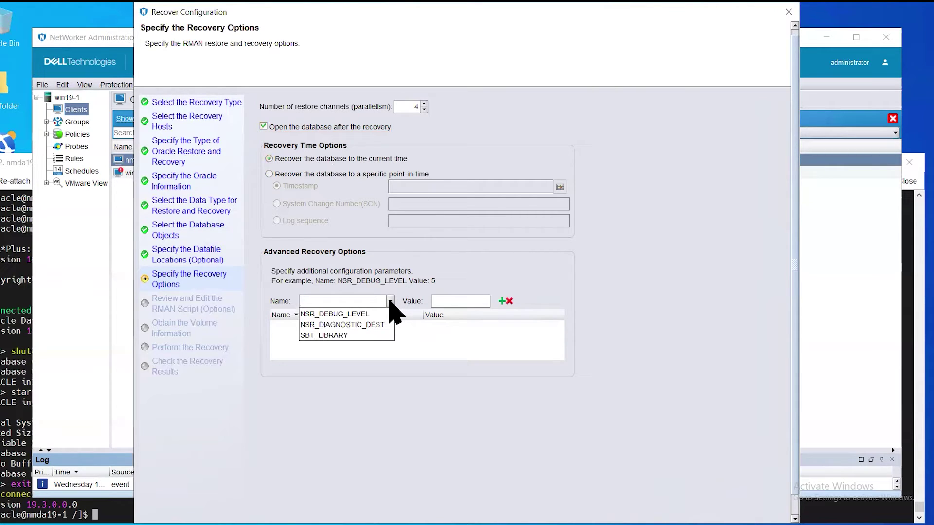
pyautogui.click(350, 314)
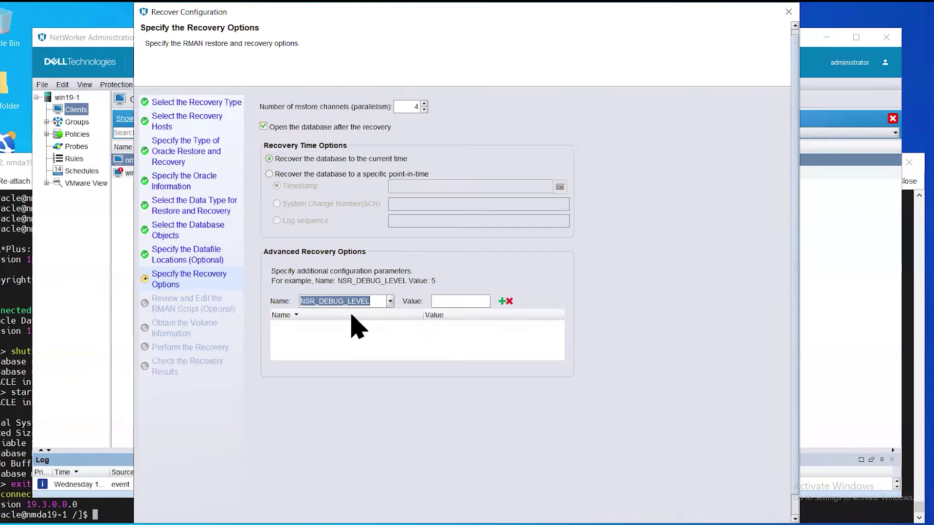
pyautogui.click(468, 302)
pyautogui.write('3')
pyautogui.click(502, 301)
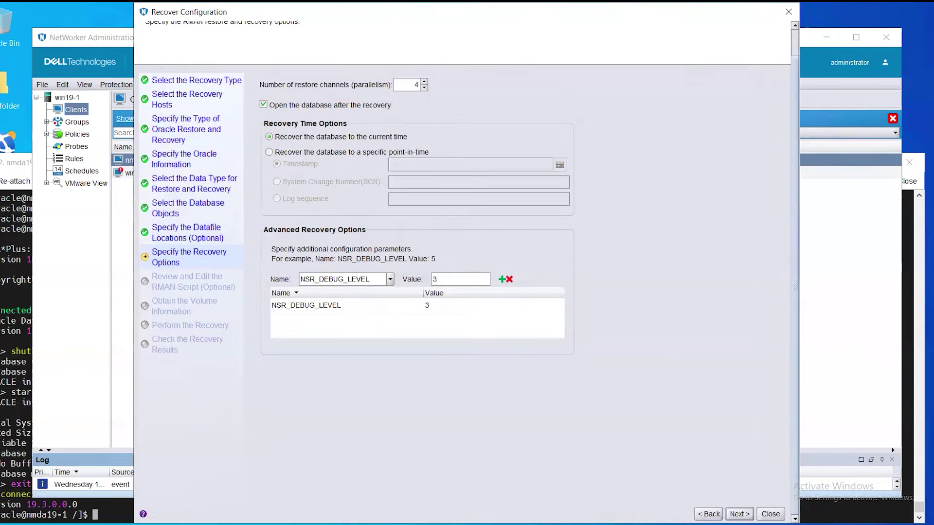
pyautogui.click(739, 514)
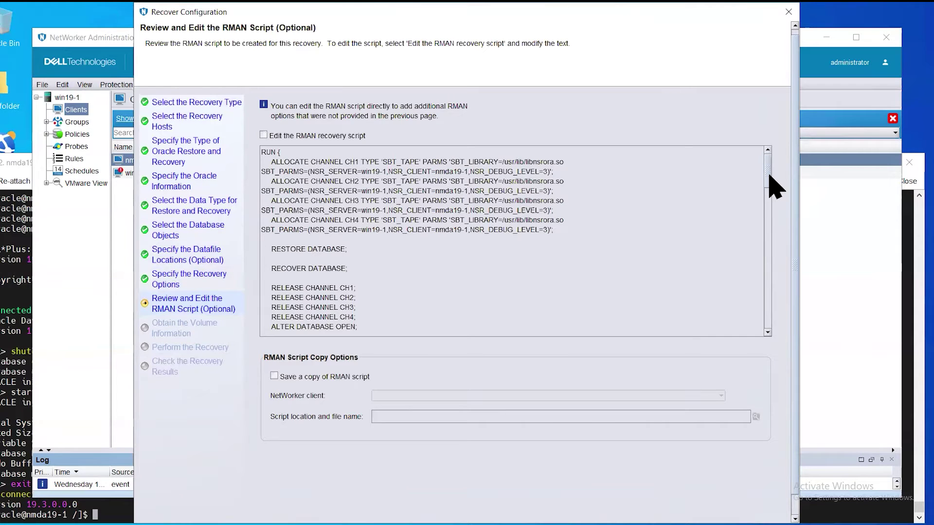
# Review the RMAN script, highlighting the RESTORE, RECOVER and ALTER DATABASE OPEN lines, and accept it.
pyautogui.scroll(-2, 770, 175)
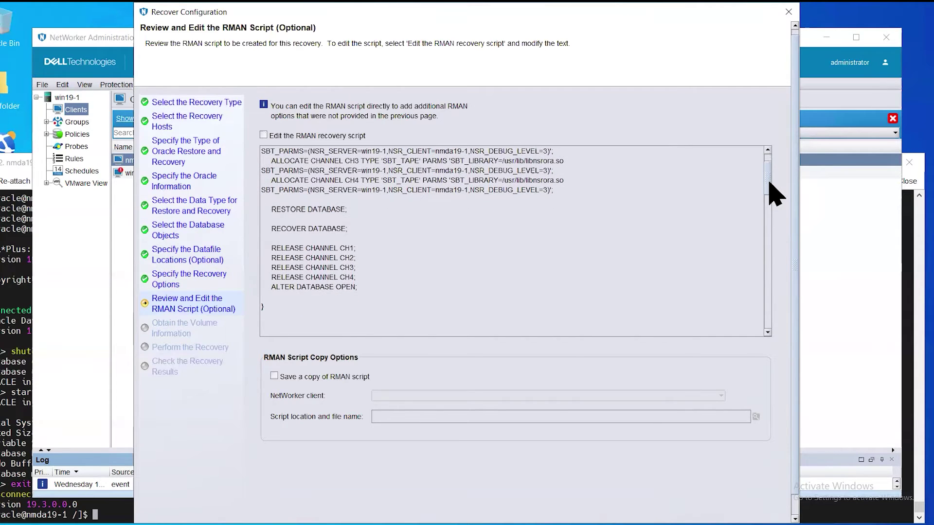
pyautogui.scroll(1, 771, 176)
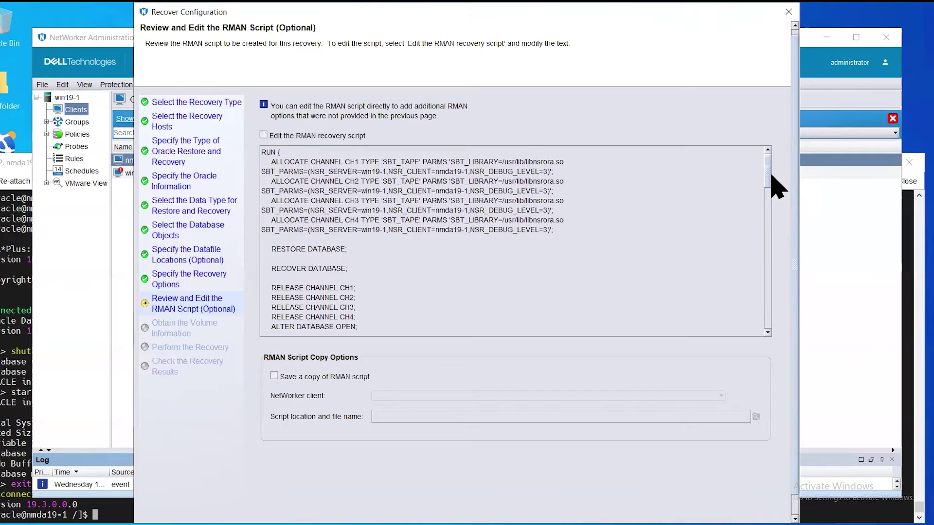
pyautogui.scroll(-1, 770, 177)
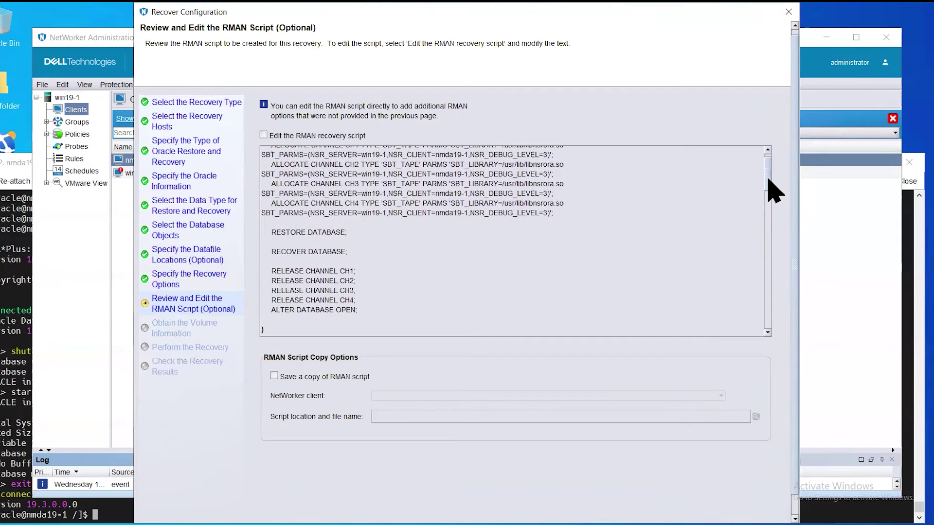
pyautogui.scroll(1, 771, 177)
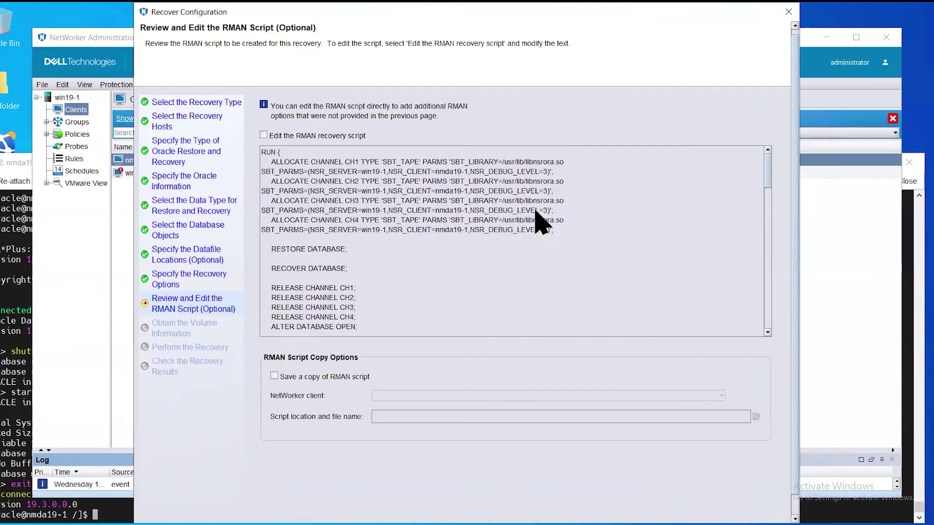
pyautogui.doubleClick(287, 250)
pyautogui.doubleClick(292, 268)
pyautogui.moveTo(273, 328); pyautogui.dragTo(475, 325)
pyautogui.scroll(-2, 527, 316)
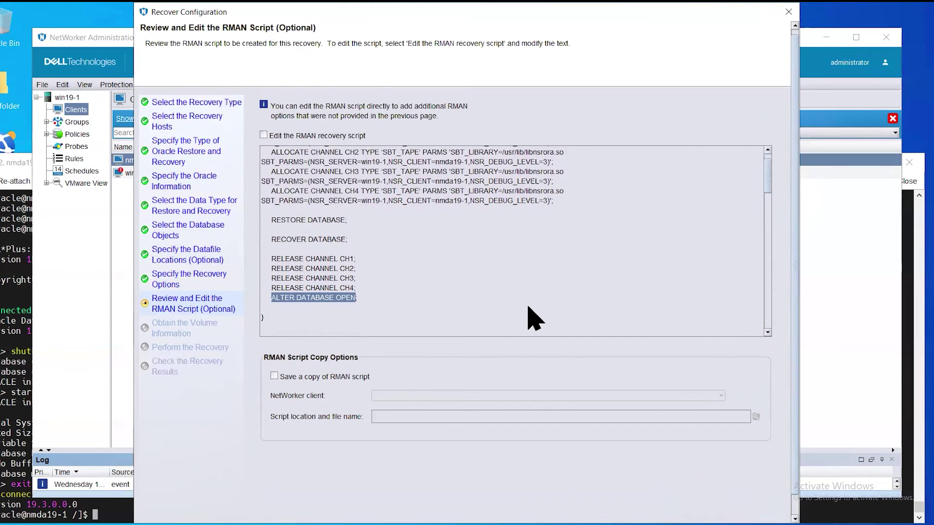
pyautogui.scroll(-1, 798, 502)
pyautogui.click(739, 514)
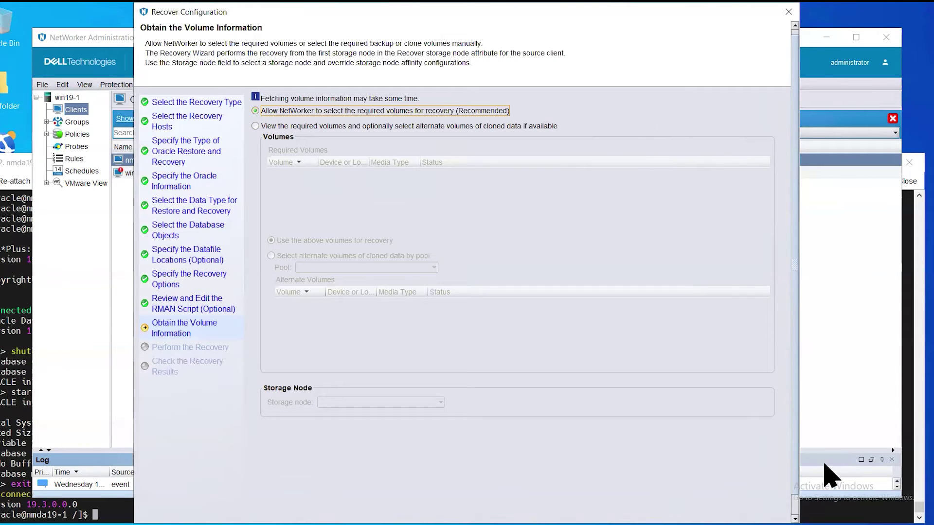
# Keep 'Allow NetWorker to select the required volumes' on the volume-information step.
pyautogui.scroll(-1, 796, 492)
pyautogui.scroll(-1, 796, 500)
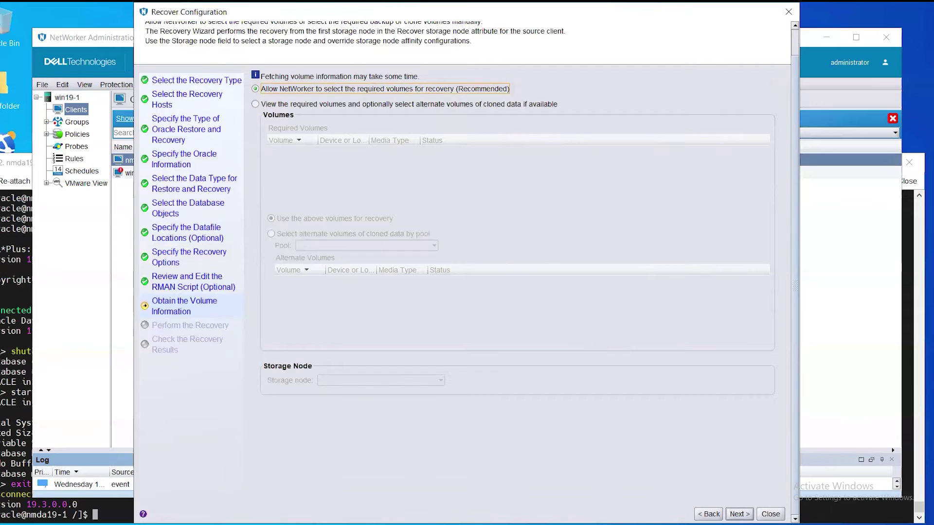
# Name the recovery 'recover1' and run it from the Perform the Recovery page.
pyautogui.press('Return')
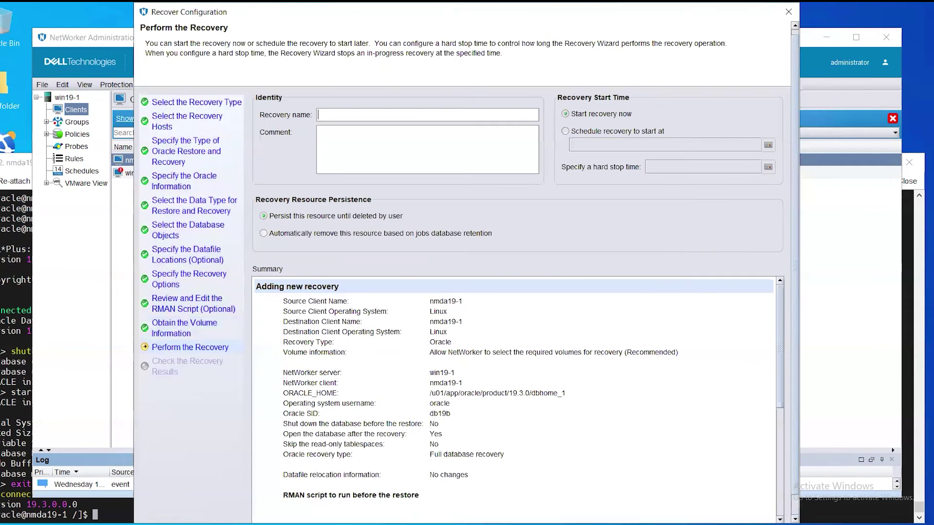
pyautogui.click(359, 115)
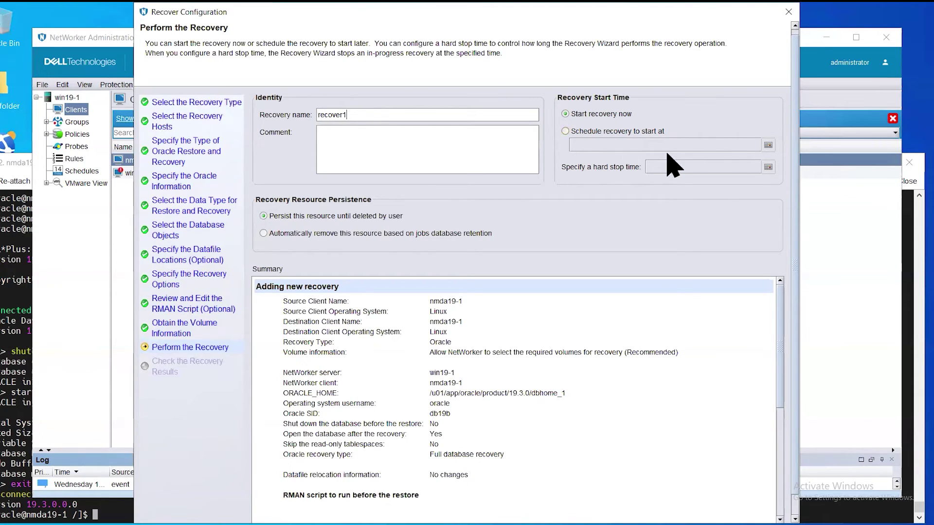
pyautogui.scroll(-1, 791, 209)
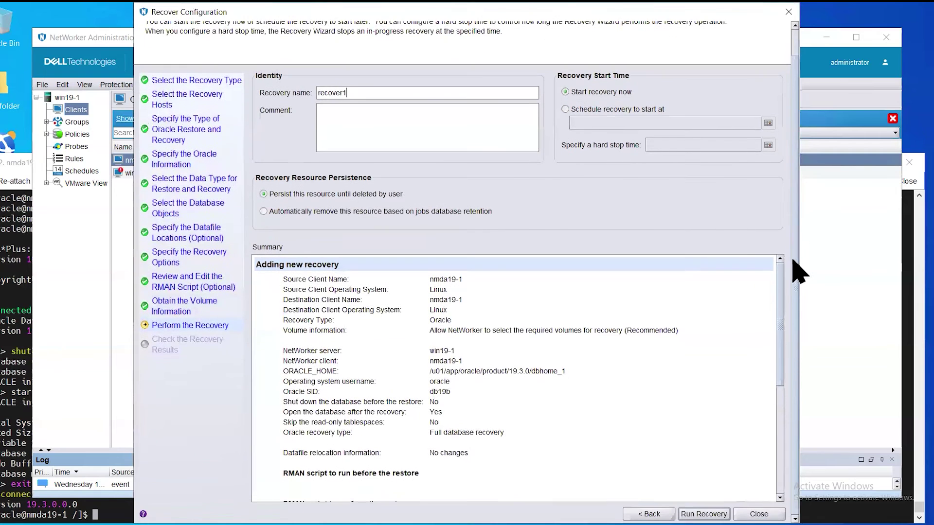
pyautogui.scroll(-3, 780, 367)
pyautogui.moveTo(781, 357); pyautogui.dragTo(784, 442)
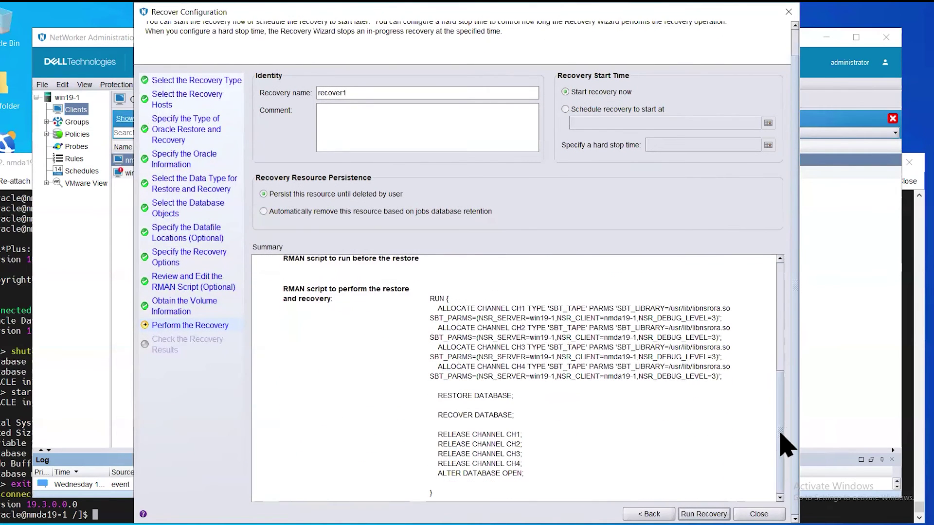
pyautogui.click(704, 514)
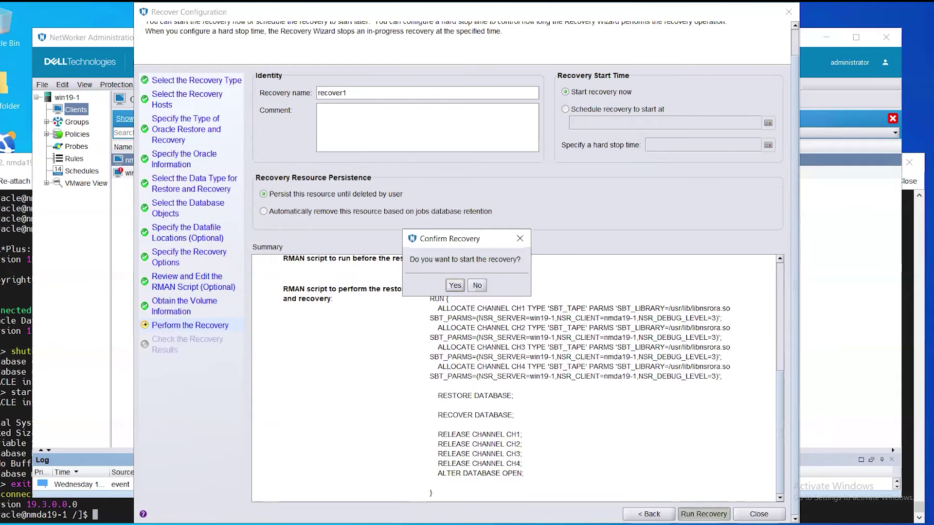
# Launch the recover1 recovery, follow its log as DB19B datafiles restore on four channels, then close the wizard.
pyautogui.click(455, 286)
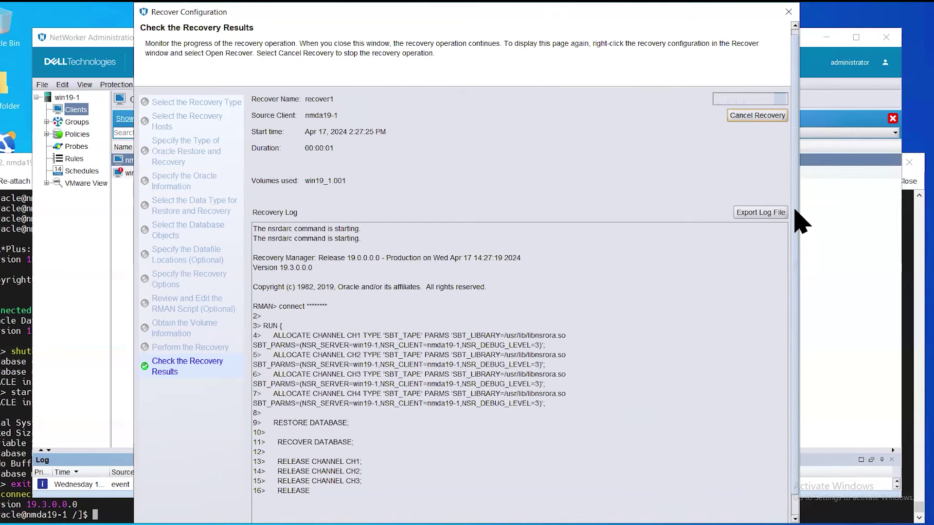
pyautogui.moveTo(795, 213); pyautogui.dragTo(797, 232)
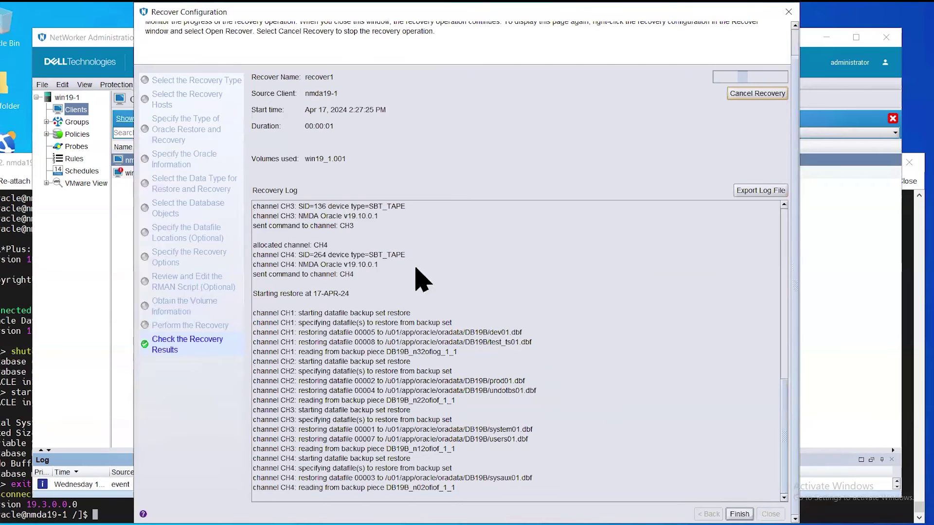
pyautogui.scroll(3, 452, 301)
pyautogui.scroll(3, 438, 330)
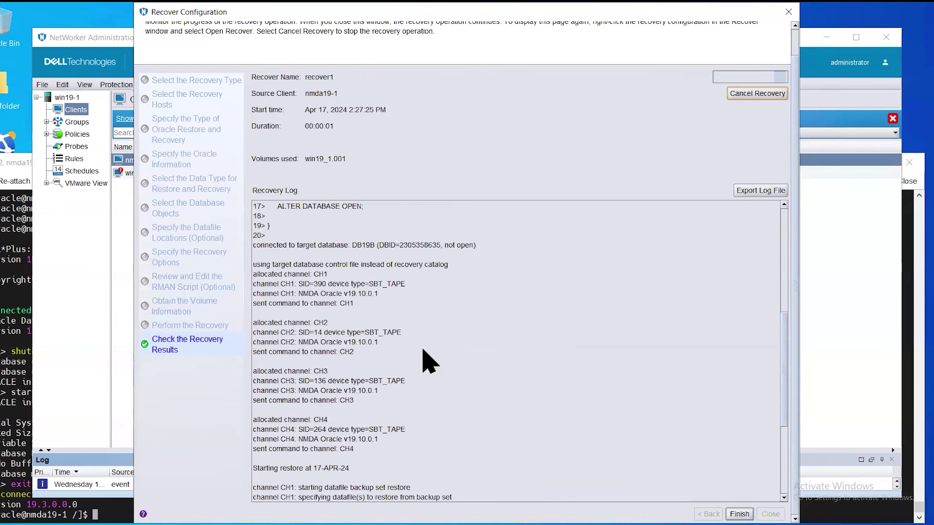
pyautogui.scroll(2, 427, 418)
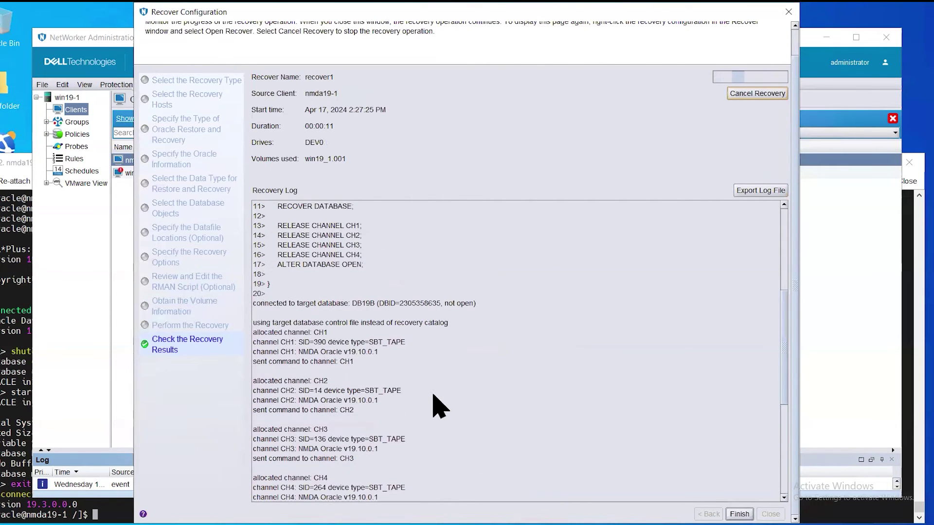
pyautogui.scroll(4, 433, 396)
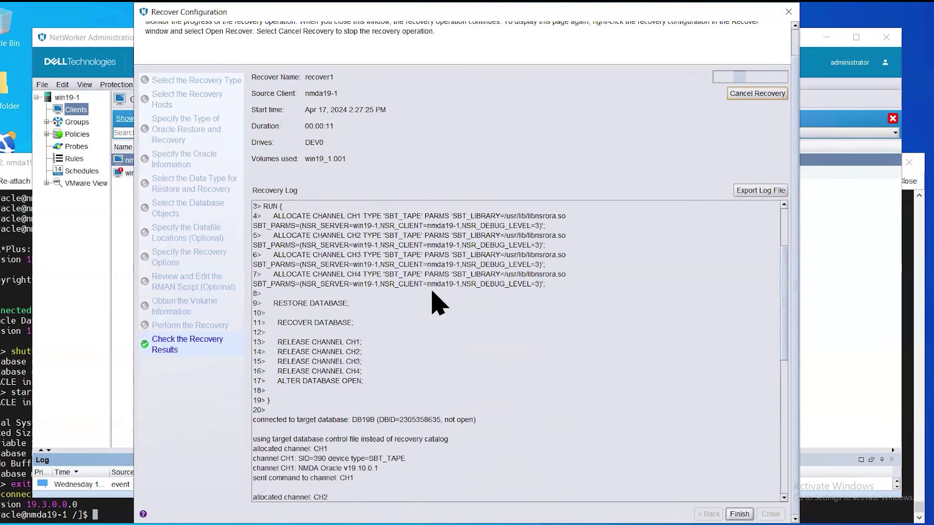
pyautogui.scroll(-2, 430, 294)
pyautogui.scroll(-10, 428, 291)
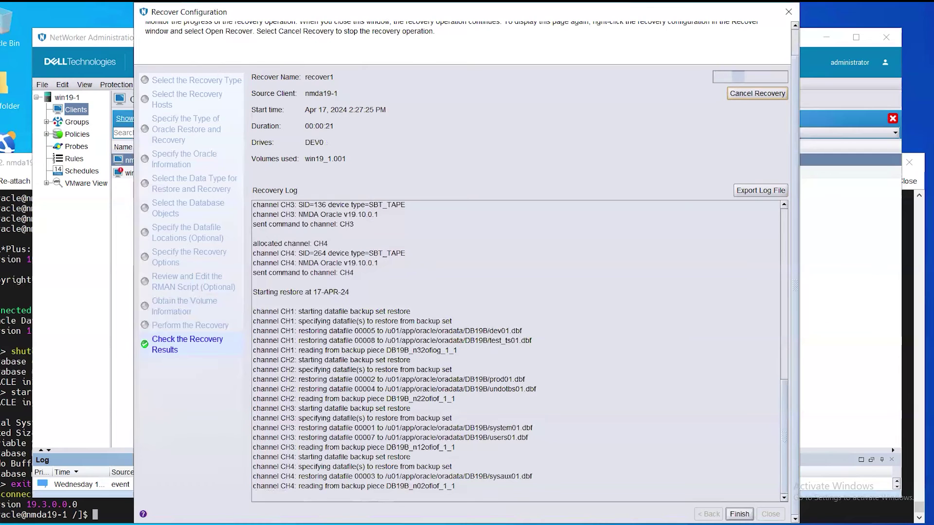
pyautogui.click(739, 514)
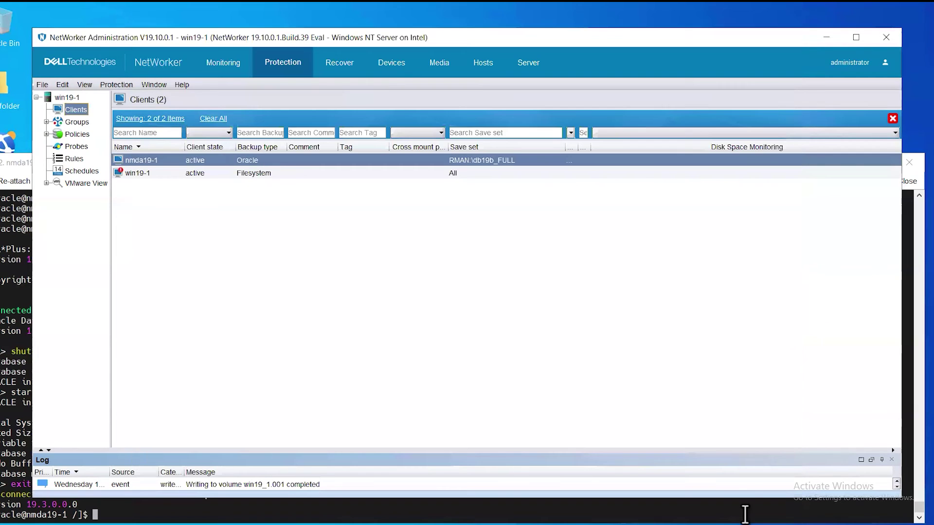
# Reopen the recover1 session from Currently Running on the Recover page to view its results.
pyautogui.click(340, 63)
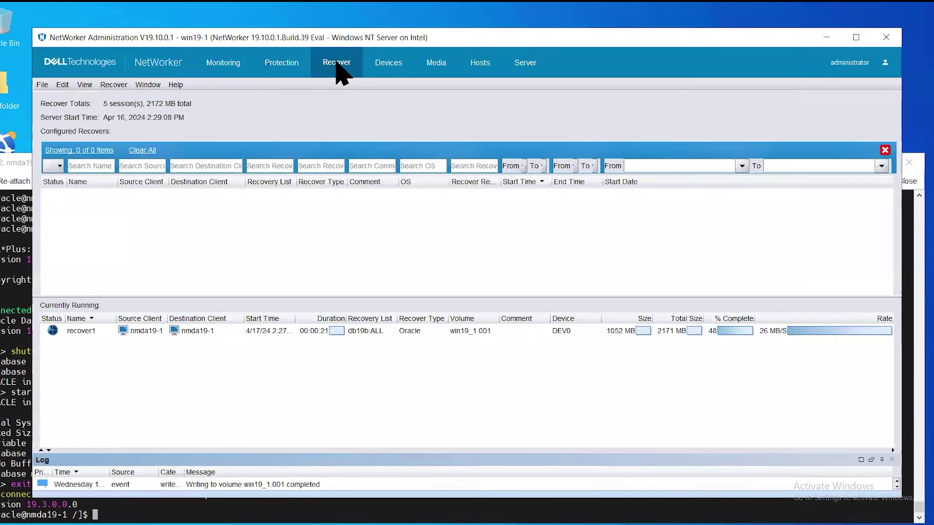
pyautogui.click(231, 330)
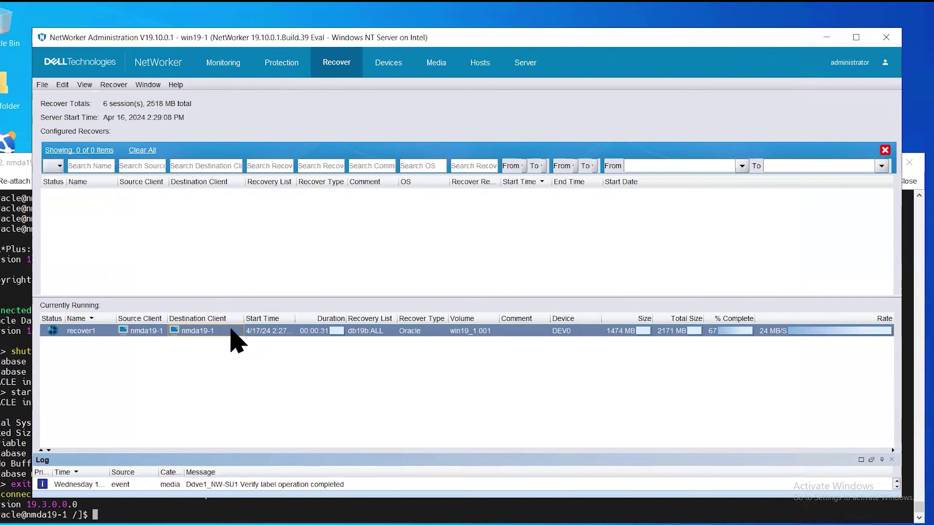
pyautogui.doubleClick(231, 337)
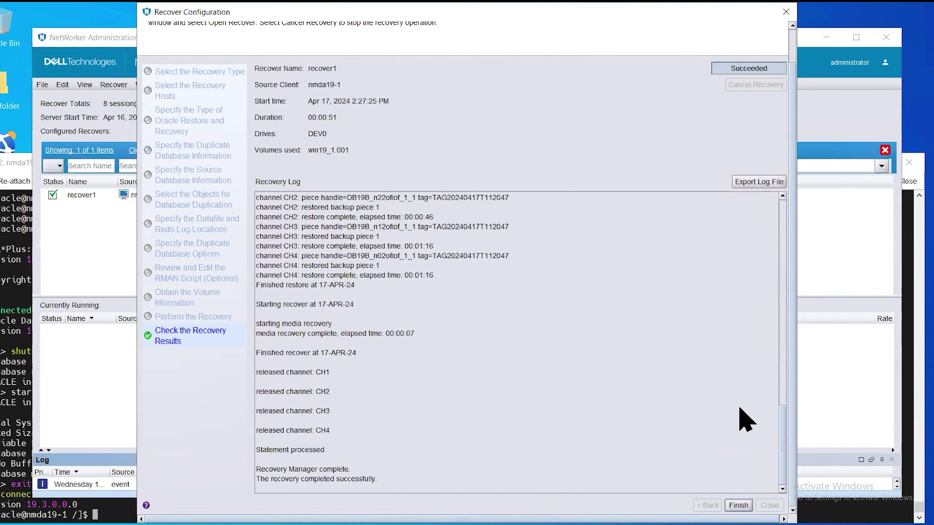
# Check the log ends with 'Statement processed' and successful completion, then close the recover1 results.
pyautogui.moveTo(782, 445)
pyautogui.mouseDown()
pyautogui.moveTo(783, 429)
pyautogui.moveTo(782, 451)
pyautogui.mouseUp()
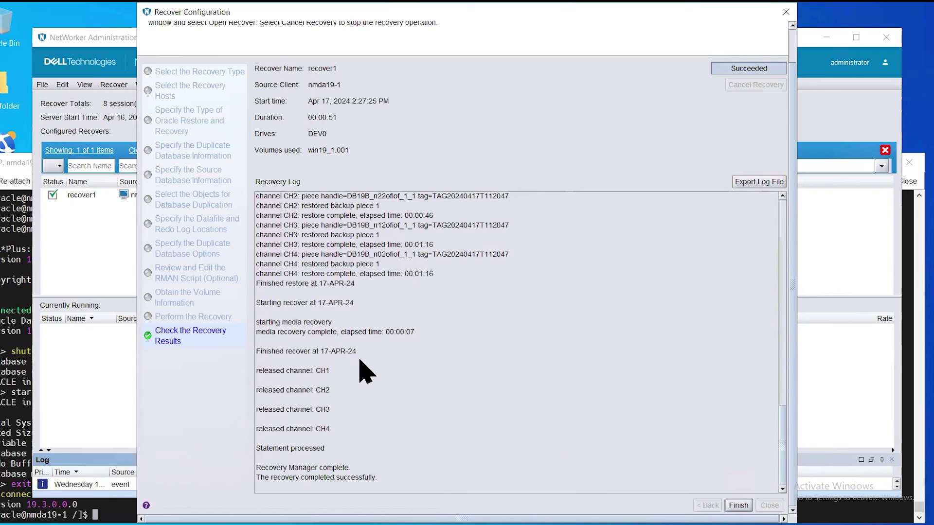
pyautogui.moveTo(333, 445); pyautogui.dragTo(265, 445)
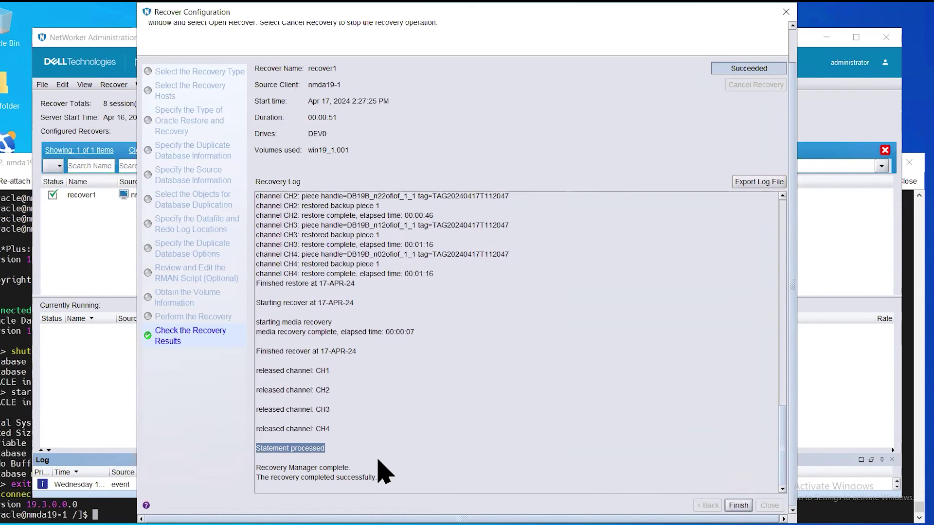
pyautogui.click(739, 505)
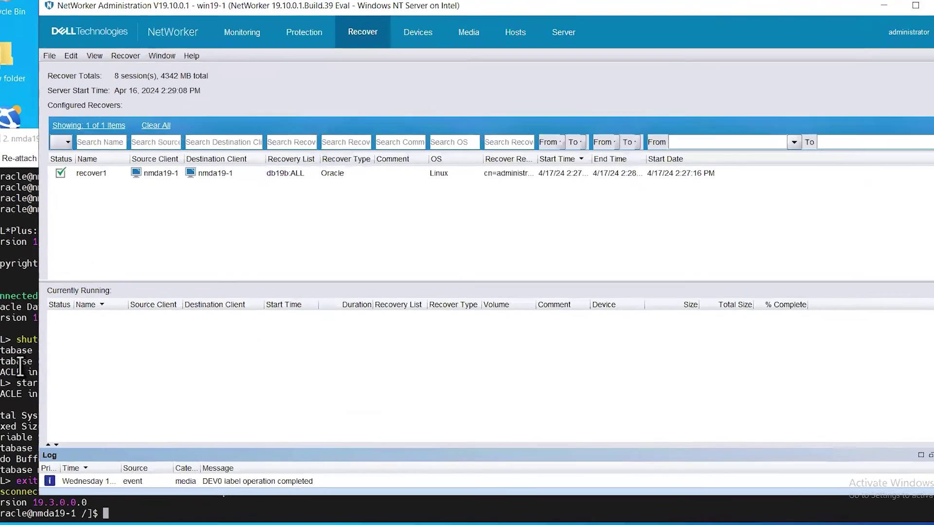
# Log back in to SQL*Plus as sysdba in the MobaXterm terminal.
pyautogui.click(19, 366)
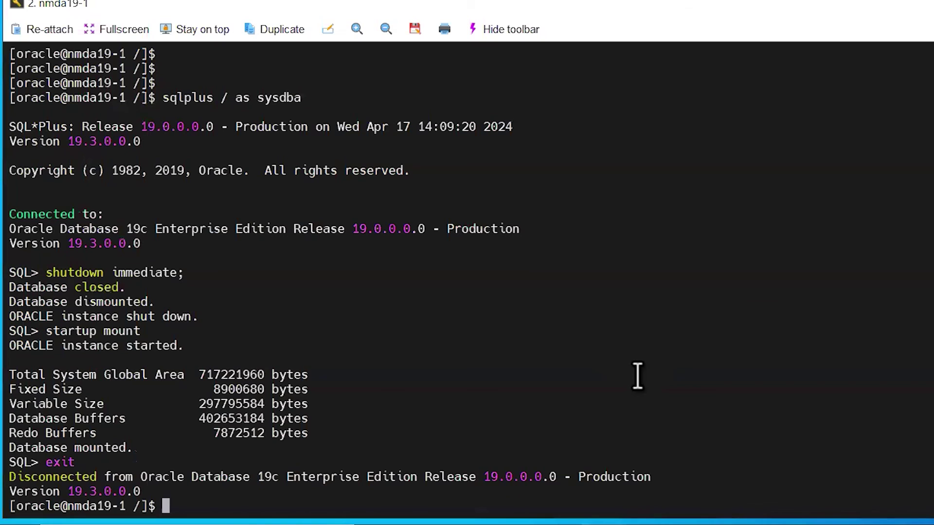
pyautogui.press('Up')
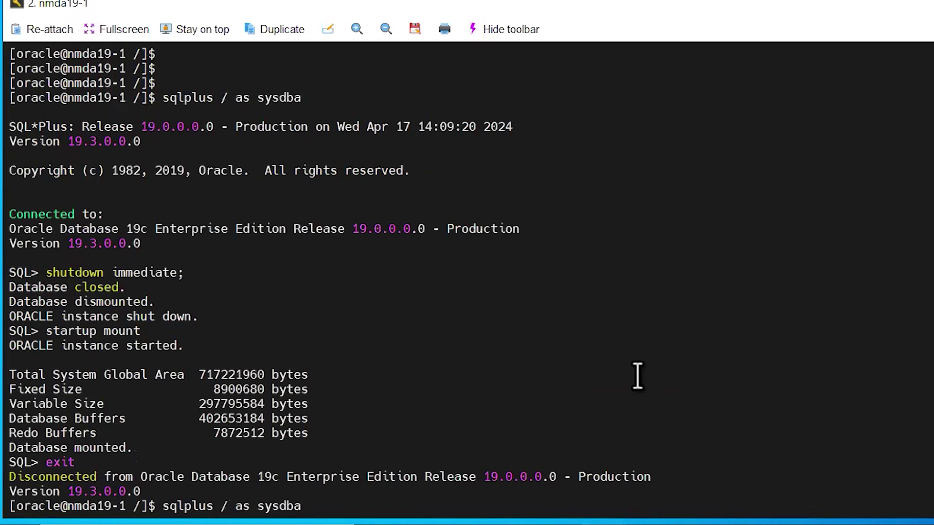
pyautogui.press('Return')
# Query instance_name and status from v$instance, confirming db19b reports OPEN.
pyautogui.write('select instance_')
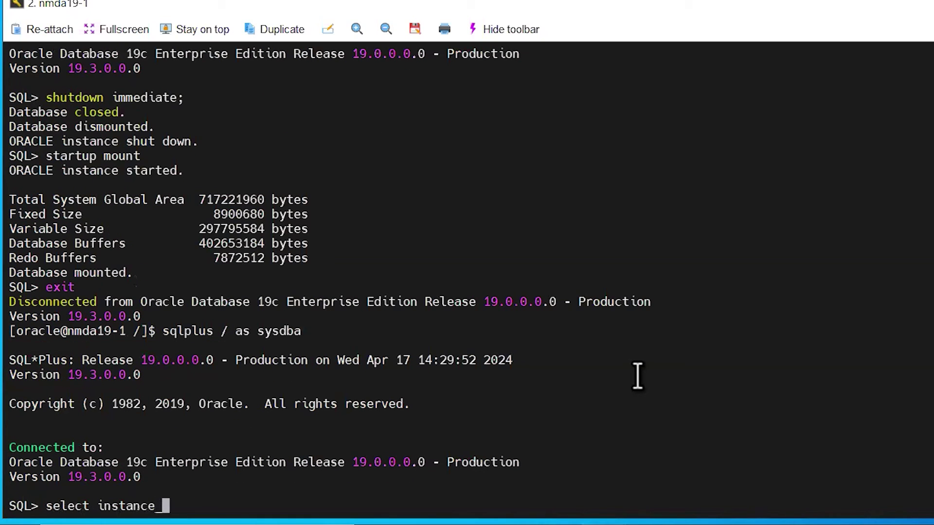
pyautogui.write('name, status from v$instance;')
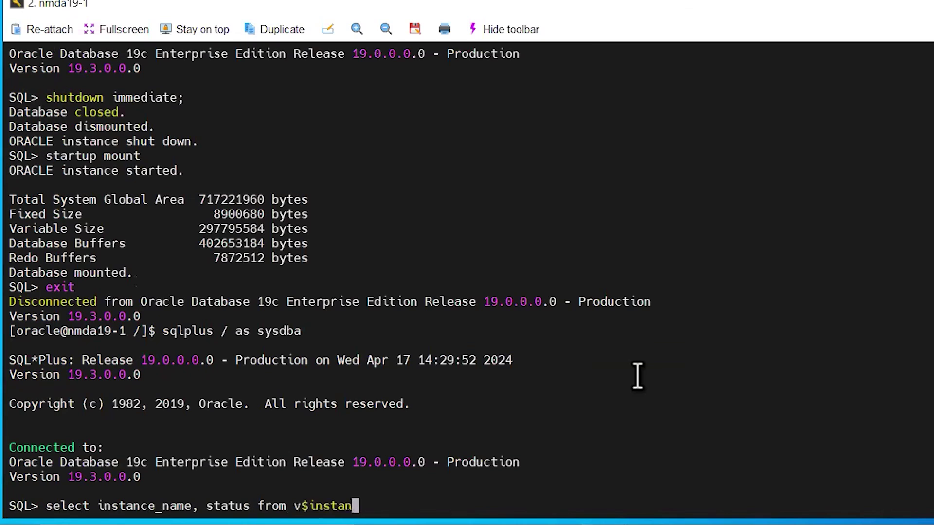
pyautogui.press('Return')
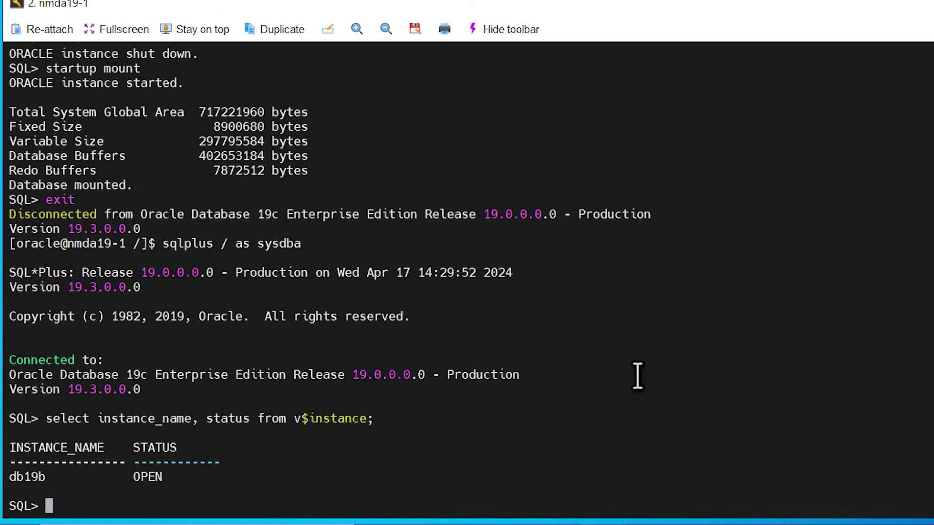
pyautogui.doubleClick(27, 476)
pyautogui.doubleClick(144, 476)
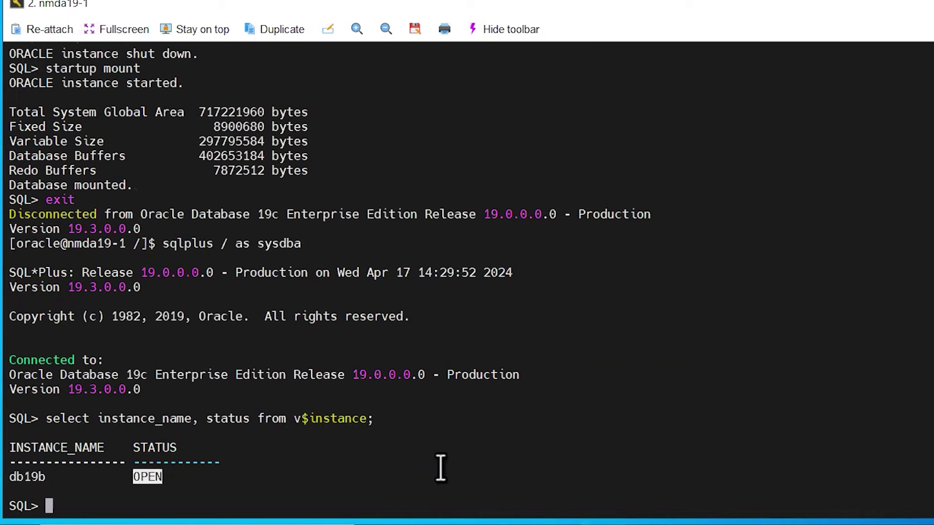